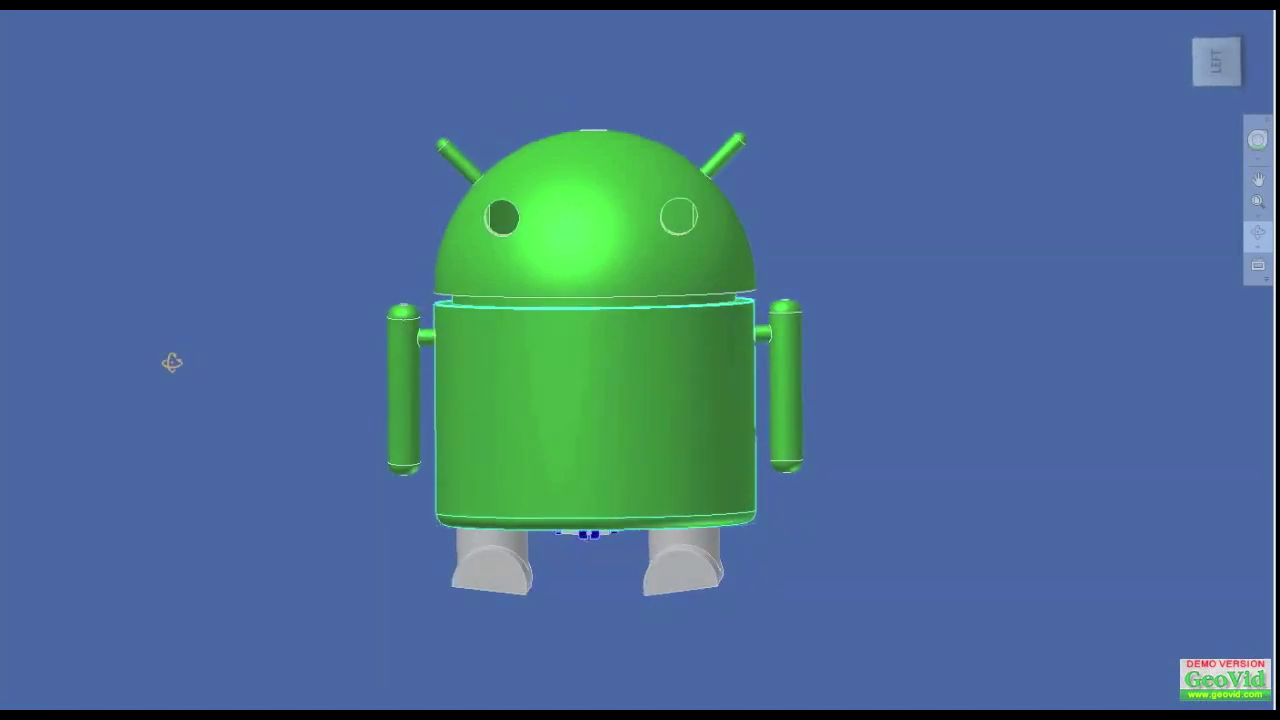
# Orbit and tilt the robot model to reveal its hollow underside and grey feet.
pyautogui.moveTo(172, 362); pyautogui.dragTo(352, 245)
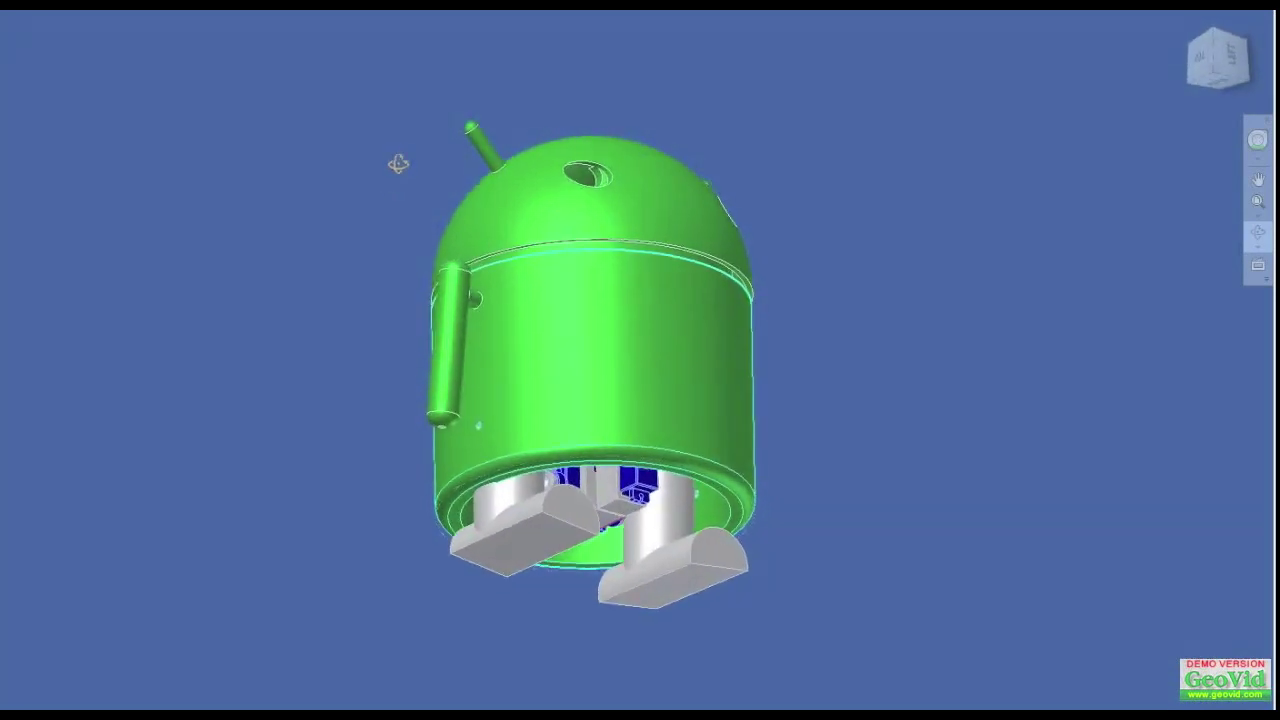
pyautogui.moveTo(427, 154); pyautogui.dragTo(503, 141)
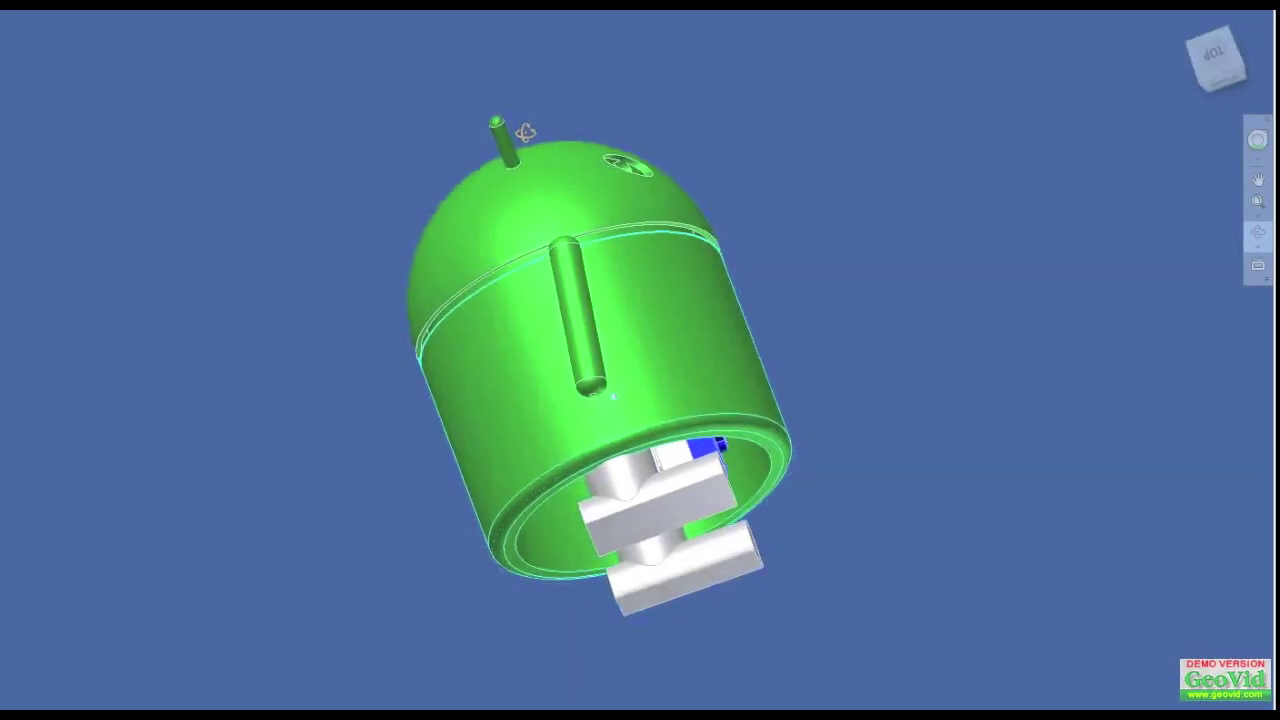